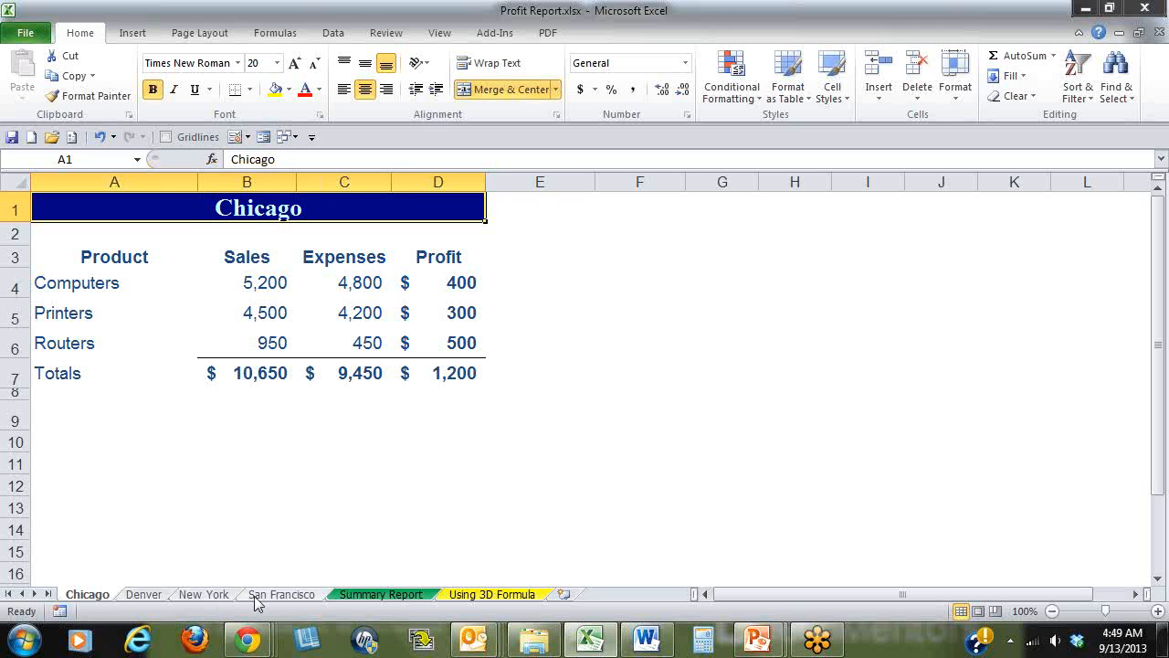
Review the Summary Report layout and the Chicago, Denver, New York and San Francisco sheets, ending on the Summary Report sheet.
{"action": "left_click", "coordinate": [345, 595]}
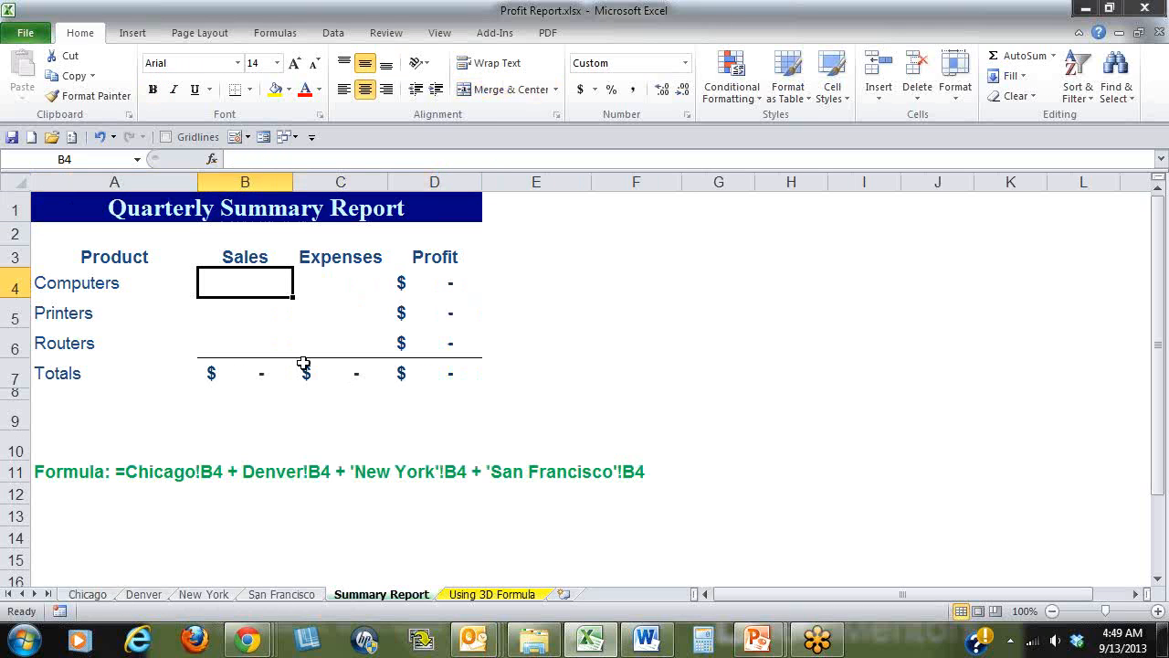
{"action": "left_click", "coordinate": [86, 595]}
{"action": "left_click", "coordinate": [142, 596]}
{"action": "left_click", "coordinate": [192, 596]}
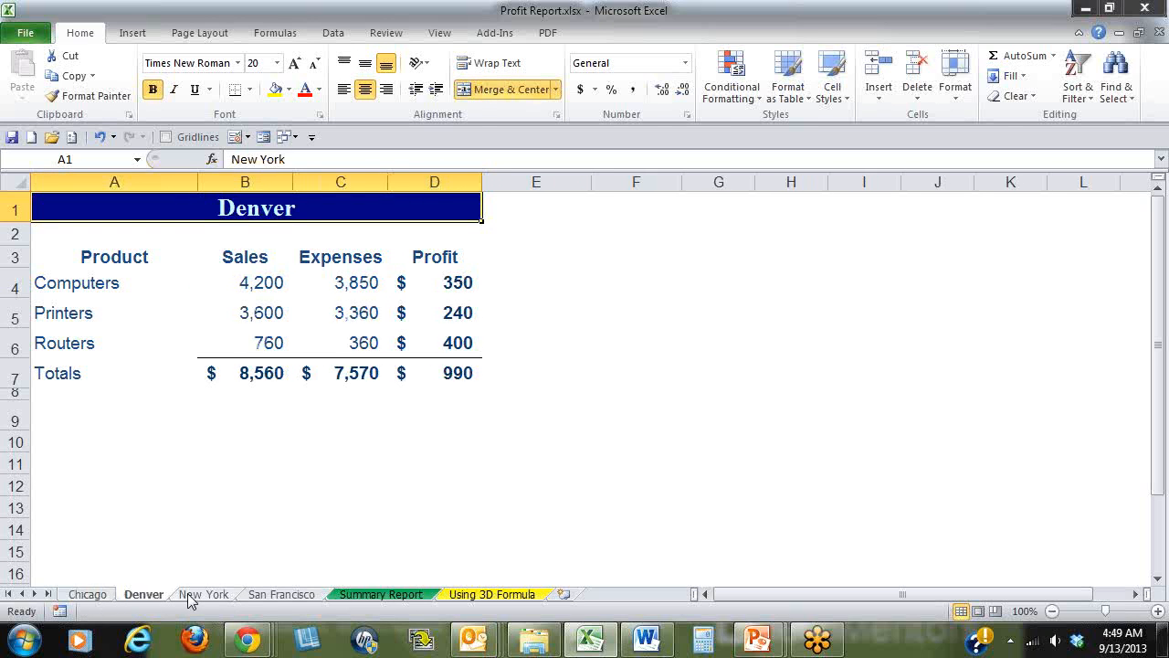
{"action": "left_click", "coordinate": [274, 598]}
{"action": "left_click", "coordinate": [361, 596]}
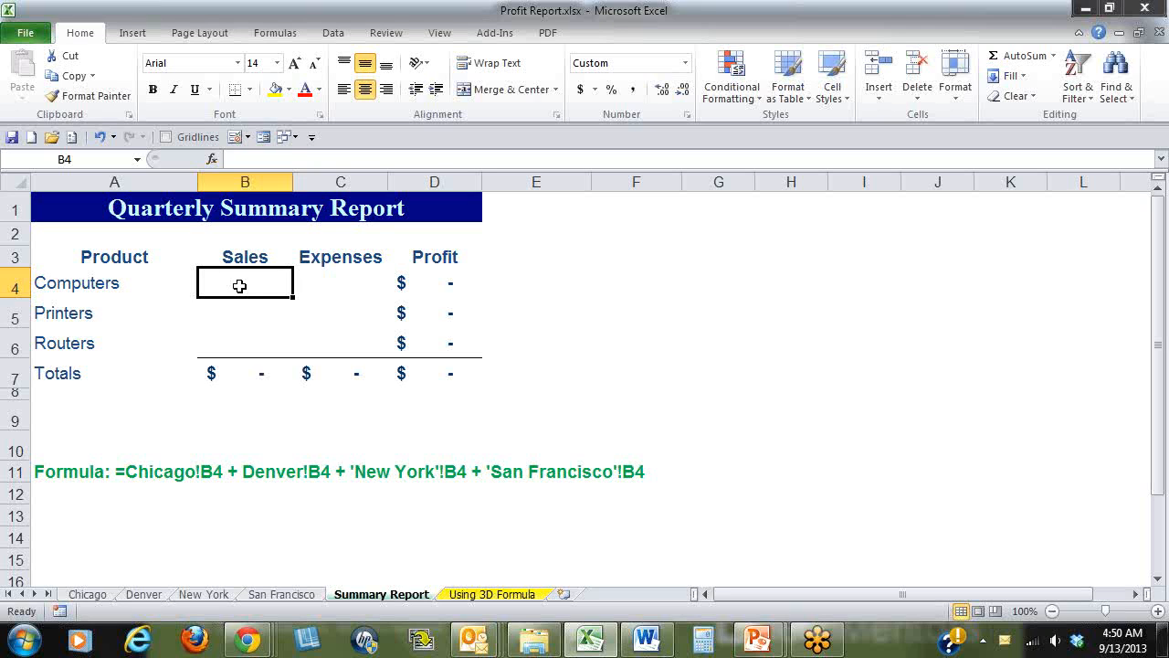
Enter =Chicago!B4+Denver!B4+'New York'!B4+'San Francisco'!B4 in cell B4 of the Summary Report sheet.
{"action": "type", "text": "="}
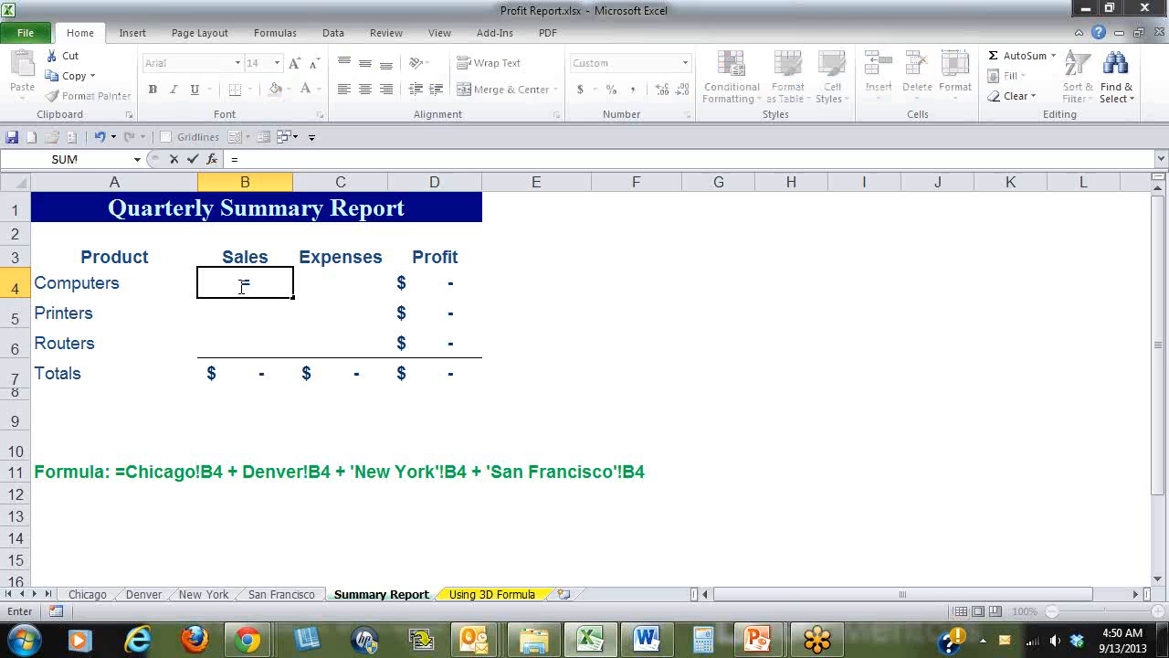
{"action": "left_click", "coordinate": [88, 594]}
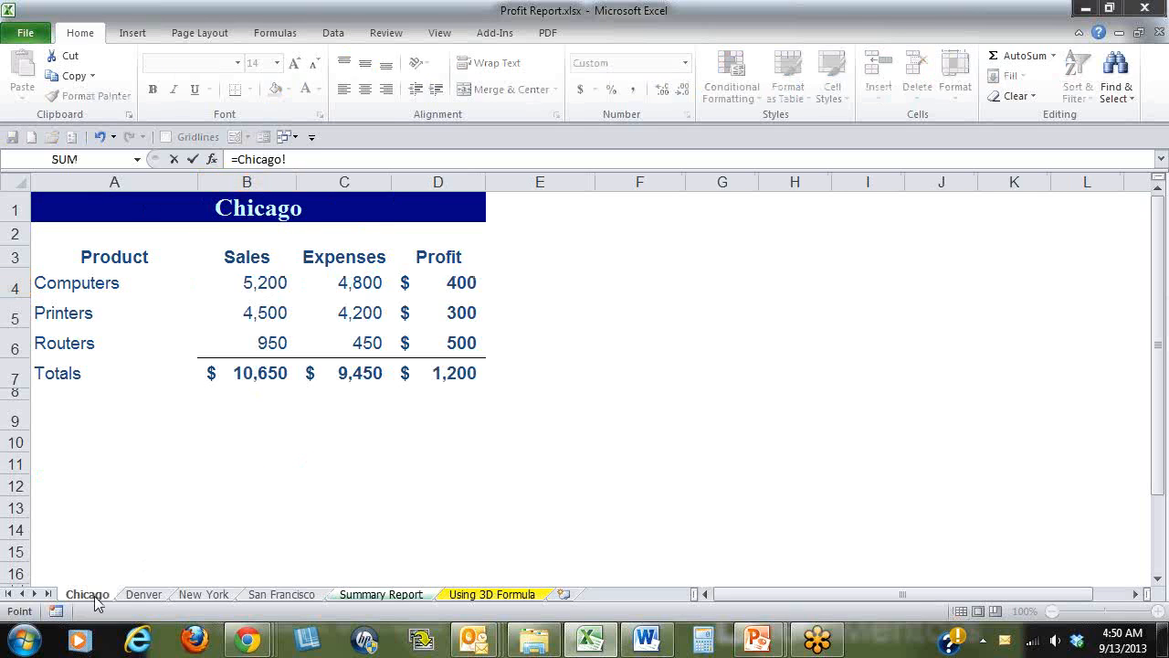
{"action": "left_click", "coordinate": [250, 285]}
{"action": "type", "text": "+"}
{"action": "left_click", "coordinate": [146, 594]}
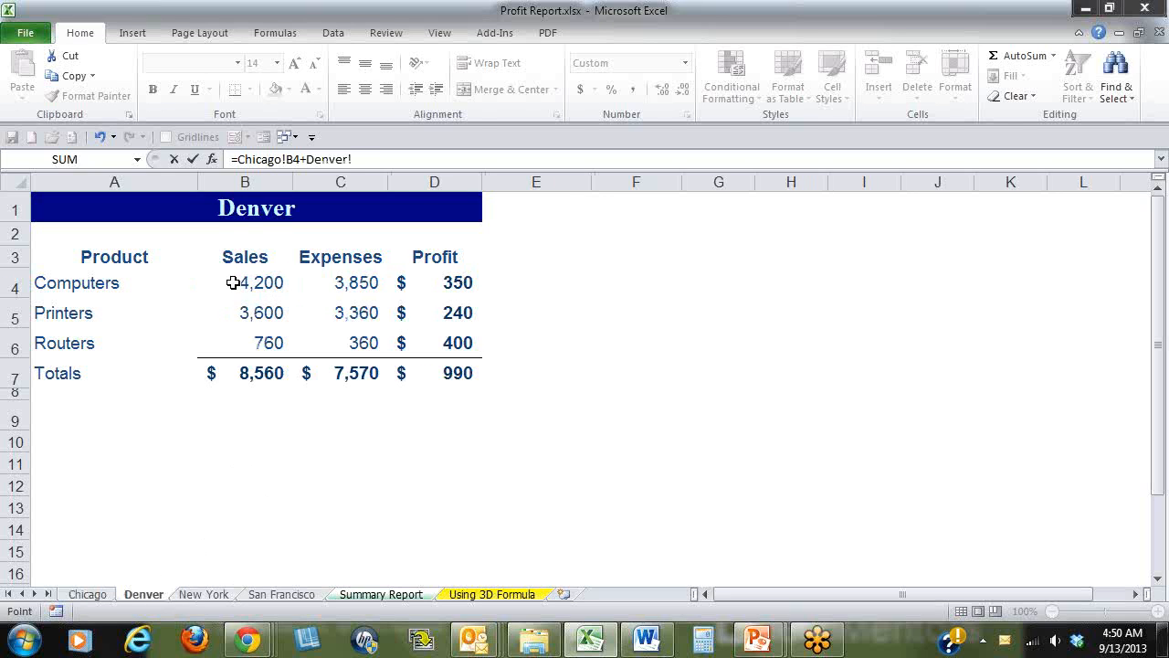
{"action": "left_click", "coordinate": [233, 282]}
{"action": "type", "text": "+"}
{"action": "left_click", "coordinate": [214, 595]}
{"action": "left_click", "coordinate": [272, 283]}
{"action": "type", "text": "+'New York'!B4+"}
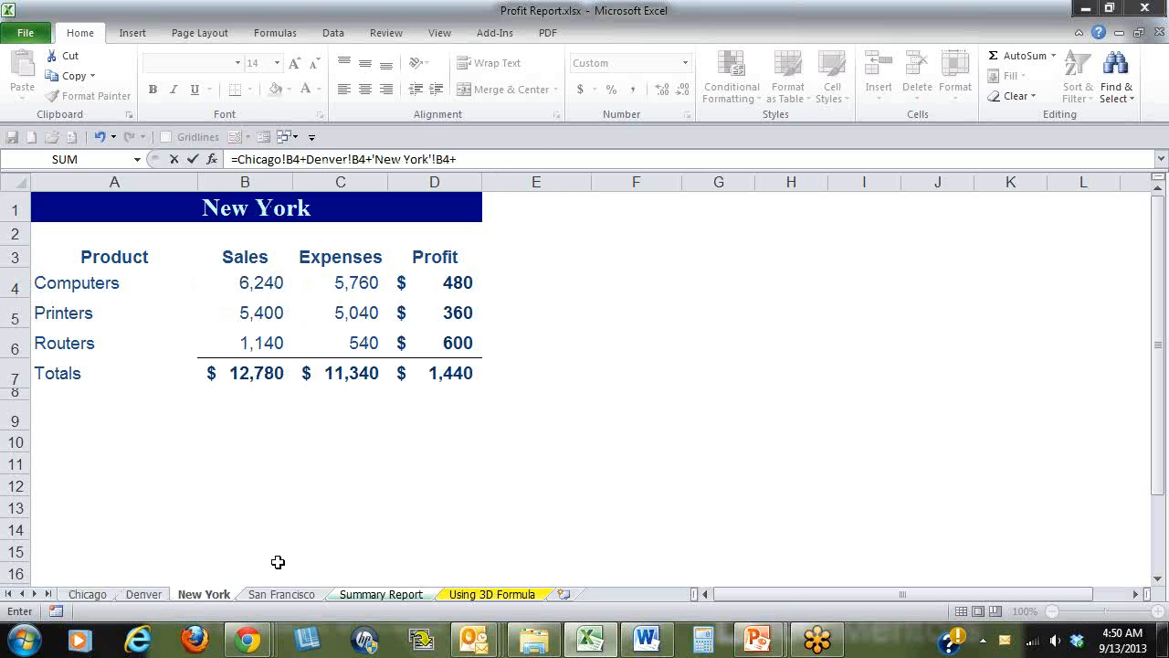
{"action": "left_click", "coordinate": [282, 594]}
{"action": "left_click", "coordinate": [261, 283]}
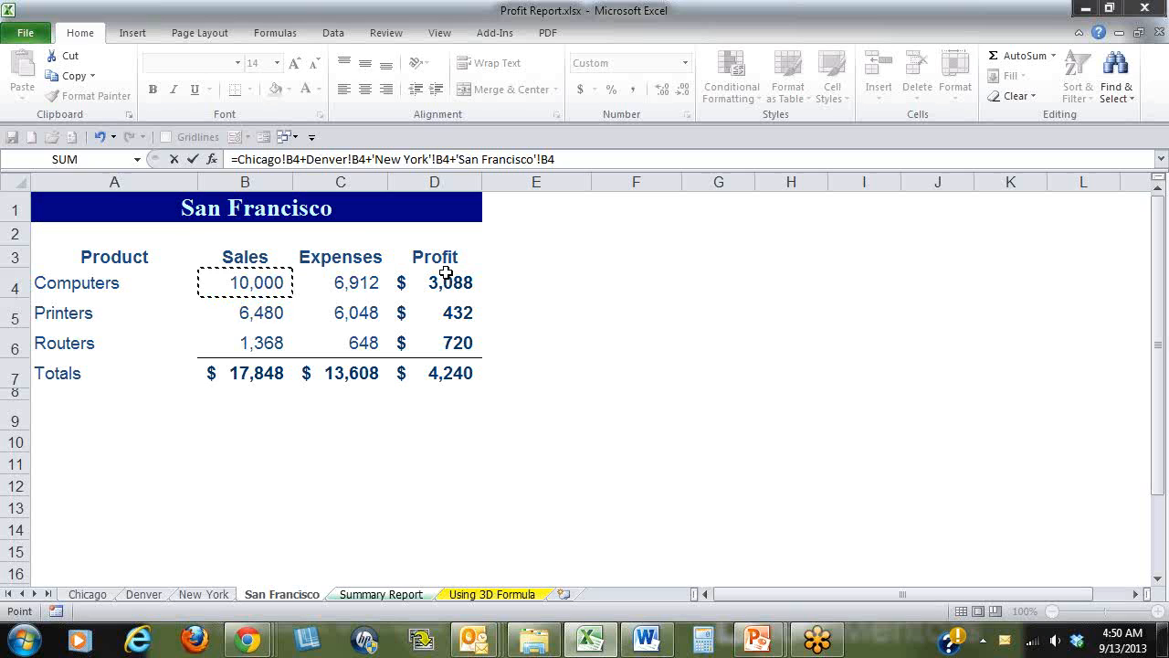
{"action": "key", "text": "Return"}
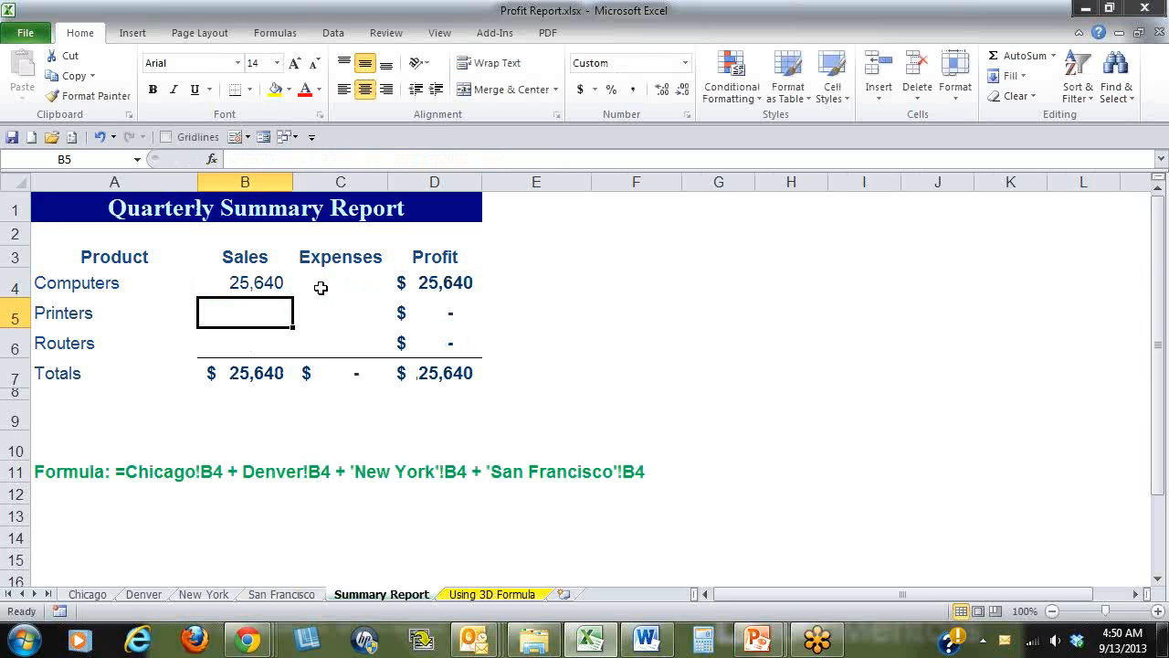
Fill the Computers sales formula in B4 down through the Printers and Routers rows to B6.
{"action": "left_click", "coordinate": [225, 283]}
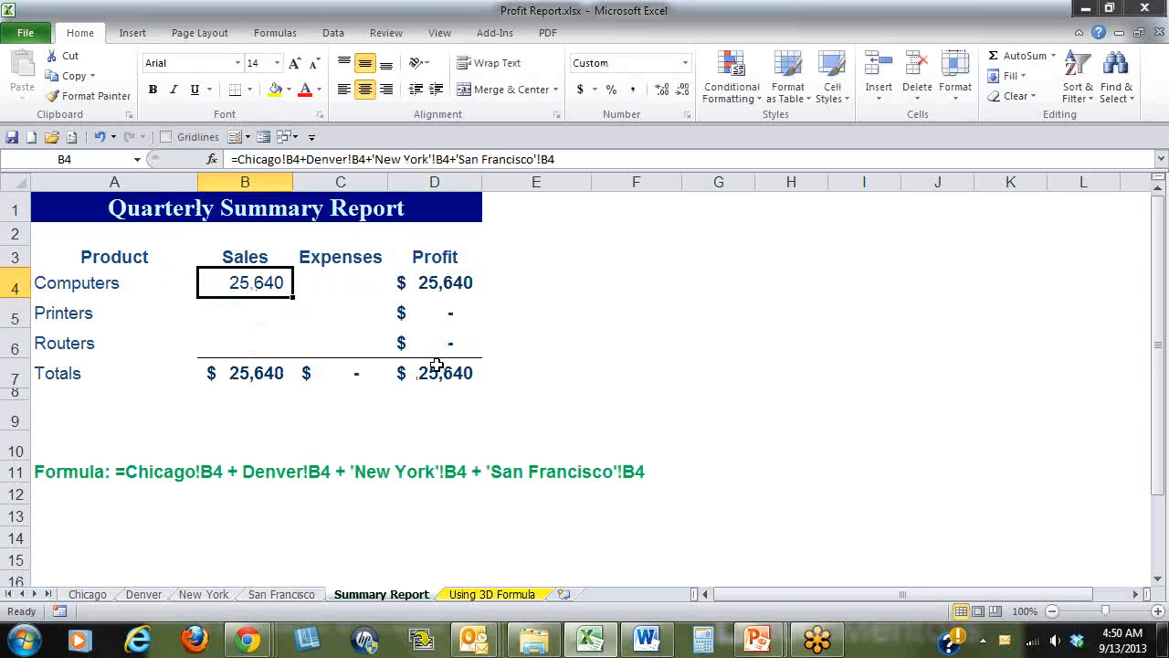
{"action": "left_click", "coordinate": [253, 312]}
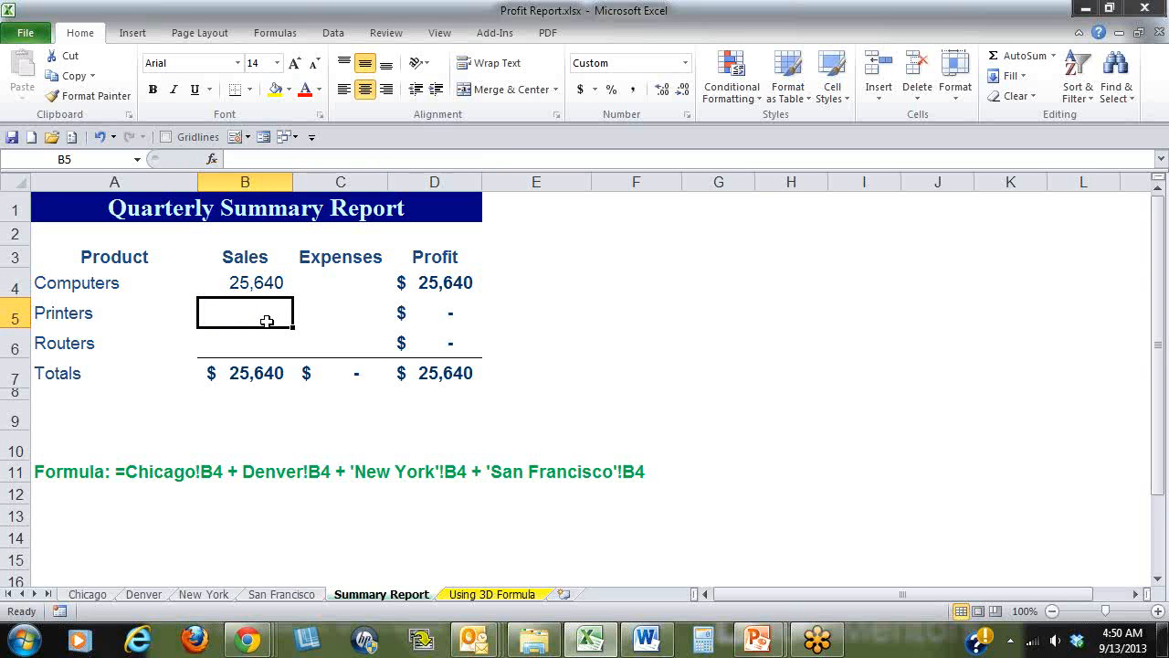
{"action": "left_click", "coordinate": [269, 284]}
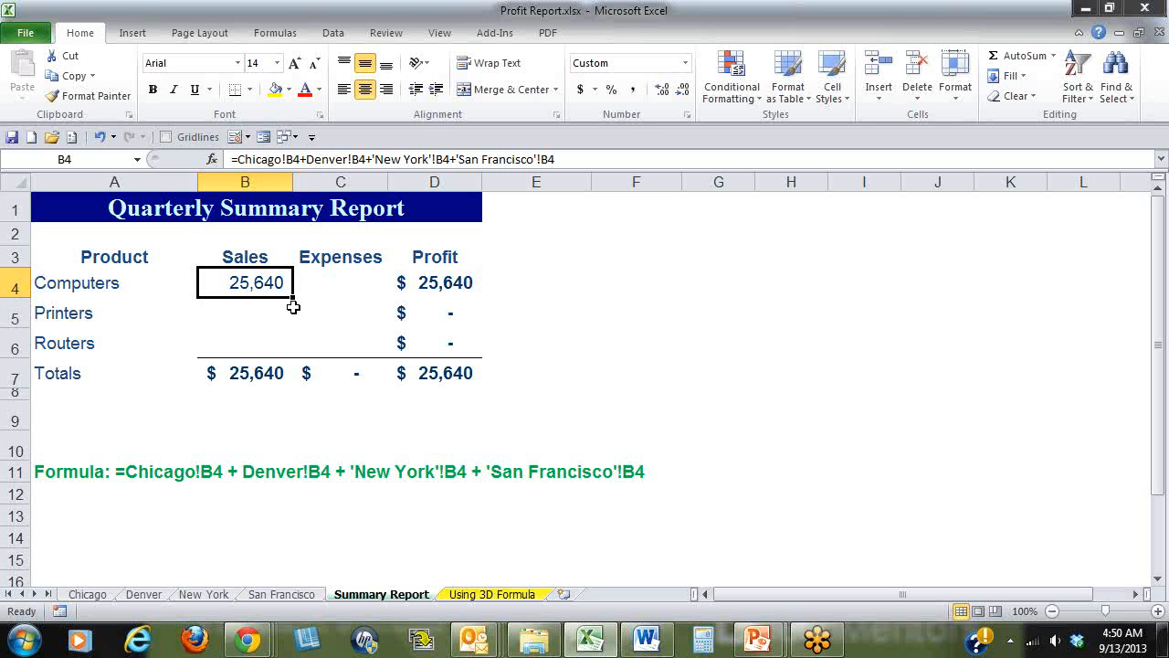
{"action": "left_click_drag", "start_coordinate": [294, 296], "coordinate": [295, 353]}
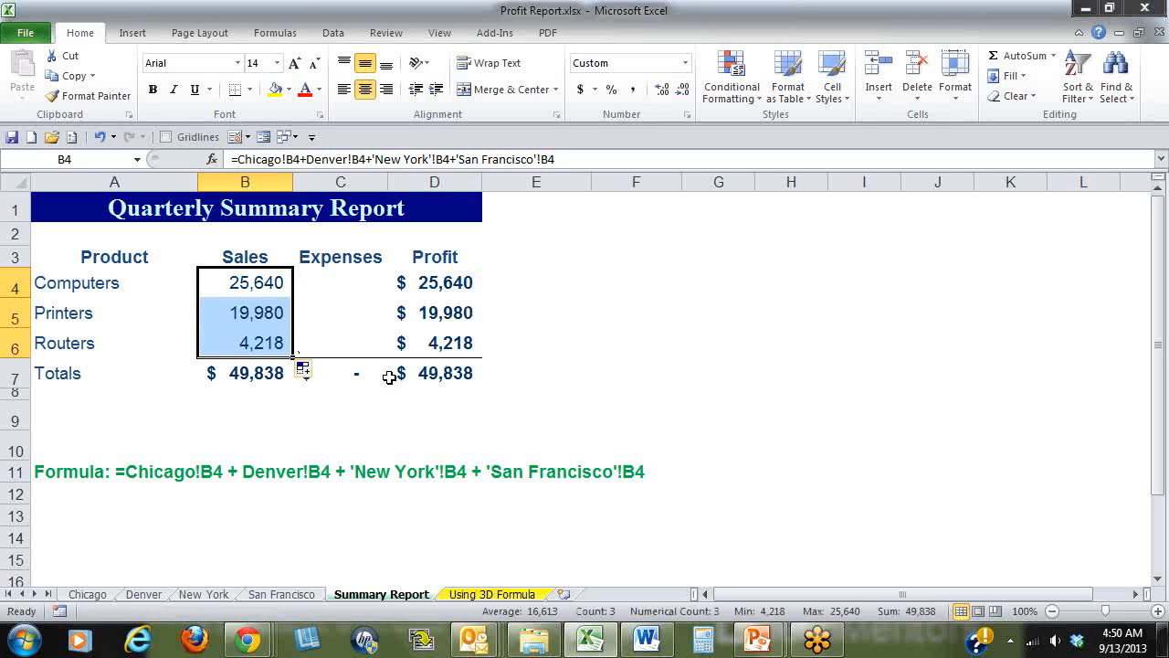
Enter =Chicago!C4+Denver!C4+'New York'!C4+'San Francisco'!C4 in cell C4 for the Computers expenses.
{"action": "left_click", "coordinate": [341, 285]}
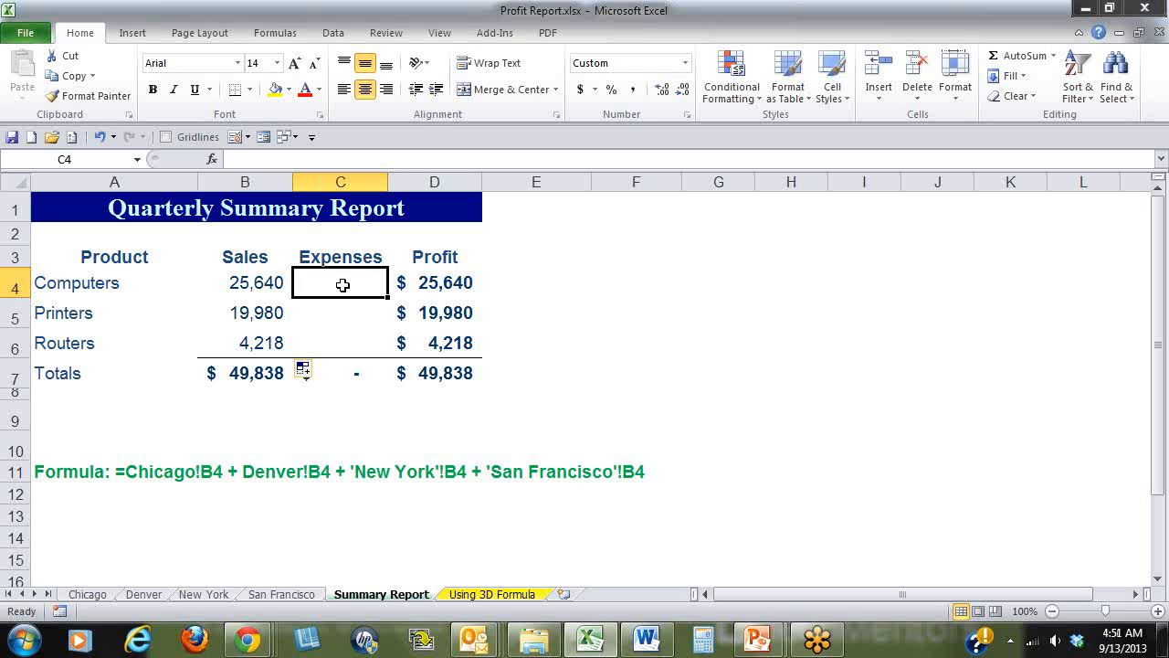
{"action": "type", "text": "="}
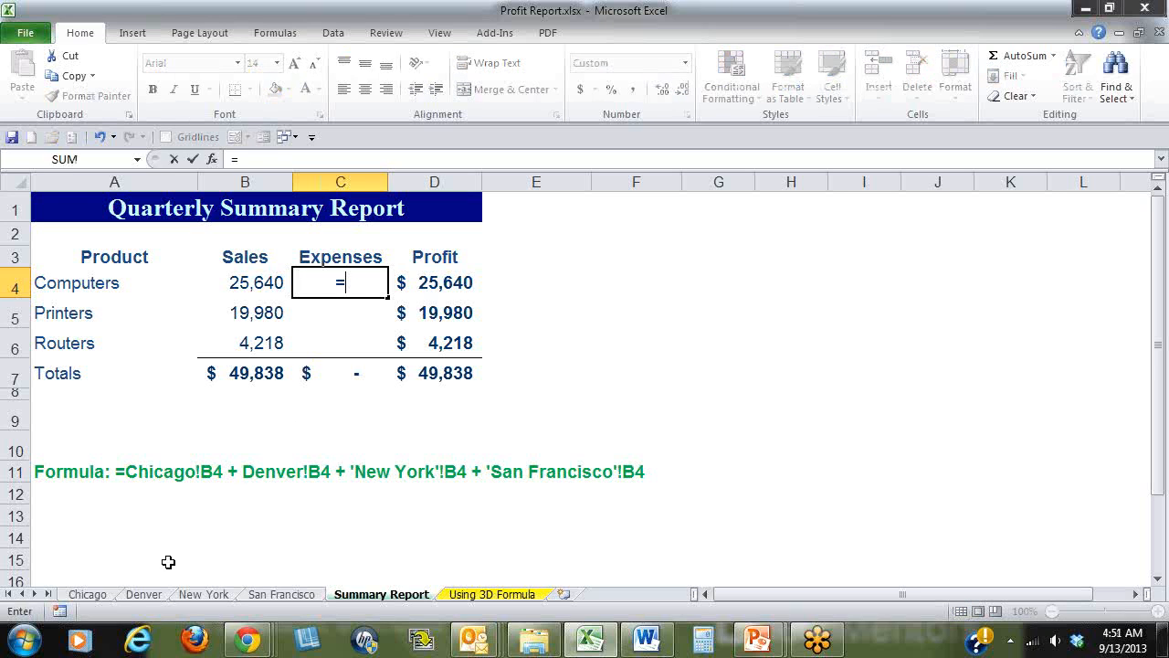
{"action": "left_click", "coordinate": [91, 595]}
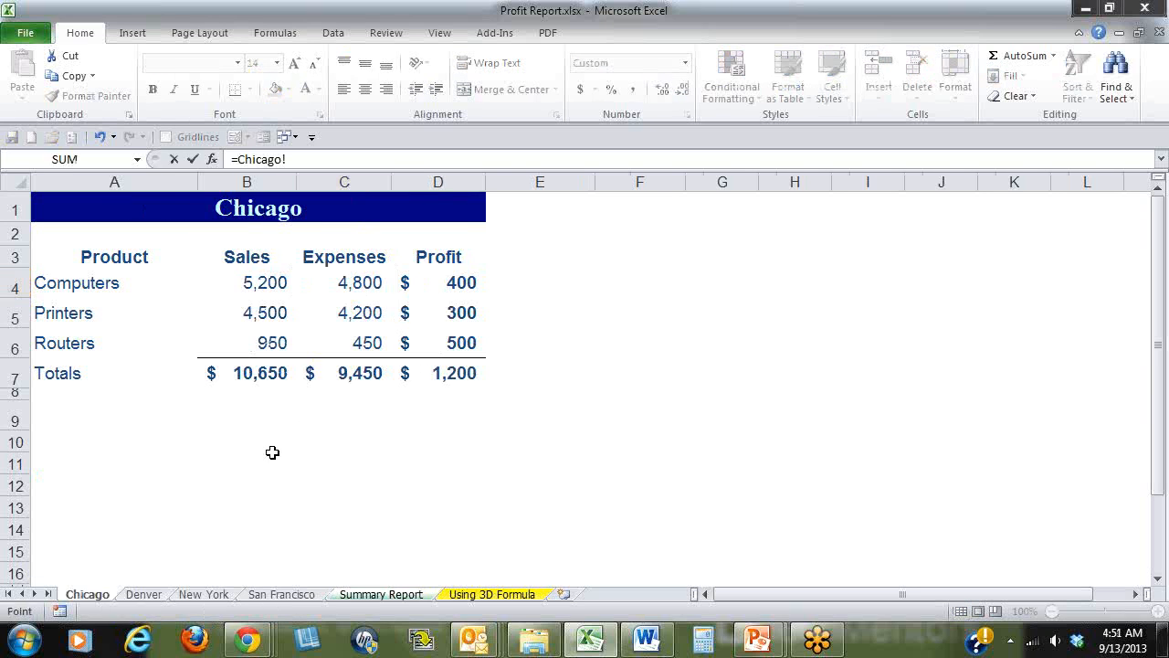
{"action": "left_click", "coordinate": [340, 282]}
{"action": "type", "text": "+"}
{"action": "left_click", "coordinate": [146, 594]}
{"action": "left_click", "coordinate": [321, 292]}
{"action": "type", "text": "+"}
{"action": "left_click", "coordinate": [205, 594]}
{"action": "left_click", "coordinate": [360, 283]}
{"action": "type", "text": "+"}
{"action": "left_click", "coordinate": [279, 593]}
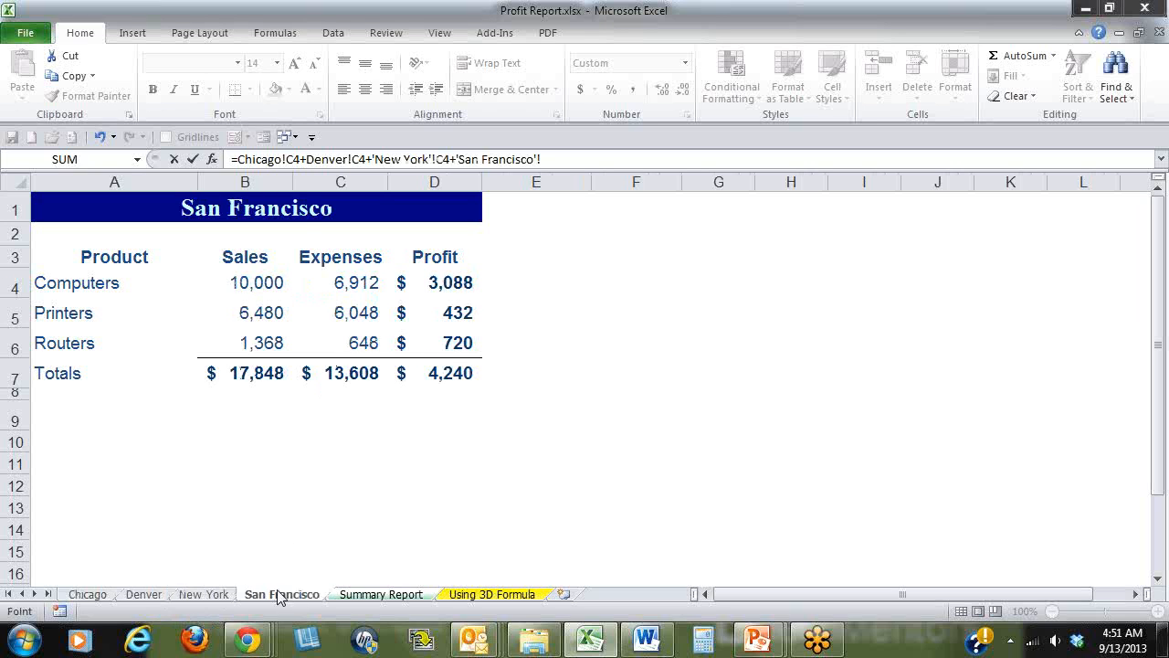
{"action": "left_click", "coordinate": [360, 287]}
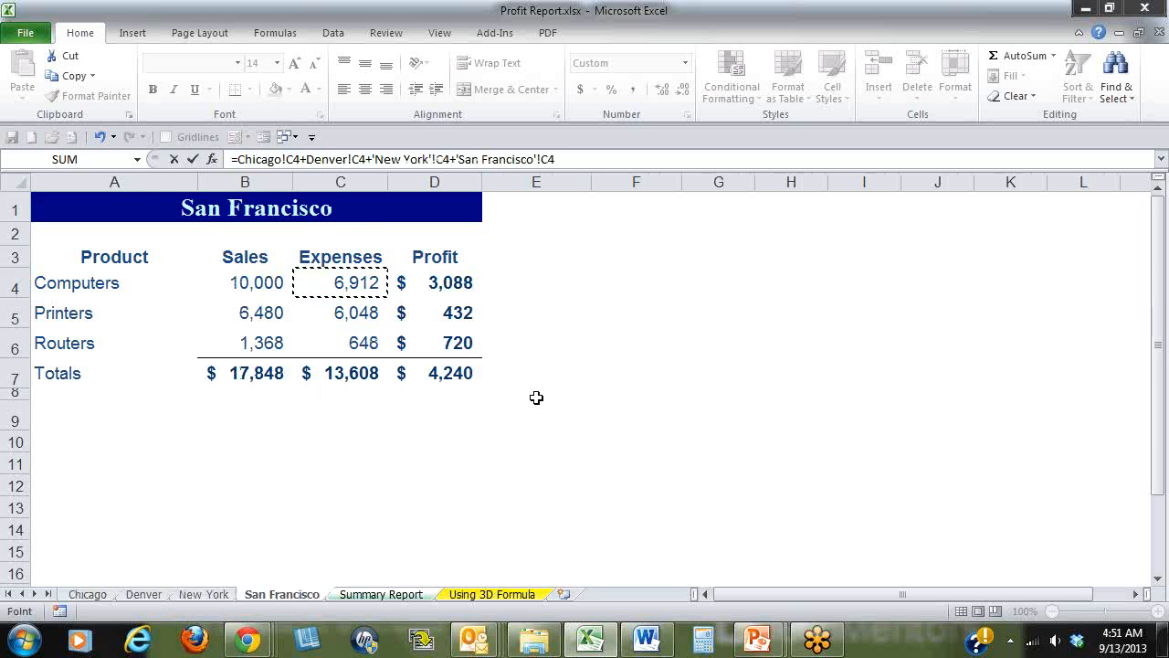
{"action": "key", "text": "Return"}
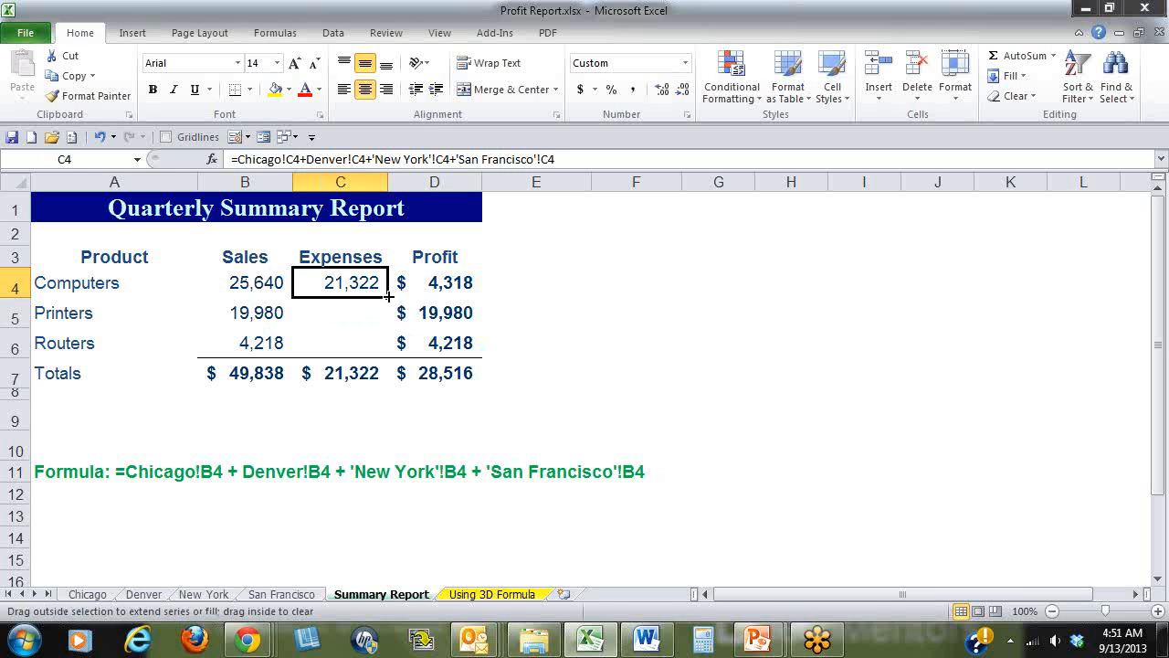
Fill the Computers expenses formula in C4 down to C6, and dismiss the Windows color scheme message.
{"action": "left_click_drag", "start_coordinate": [389, 296], "coordinate": [388, 354]}
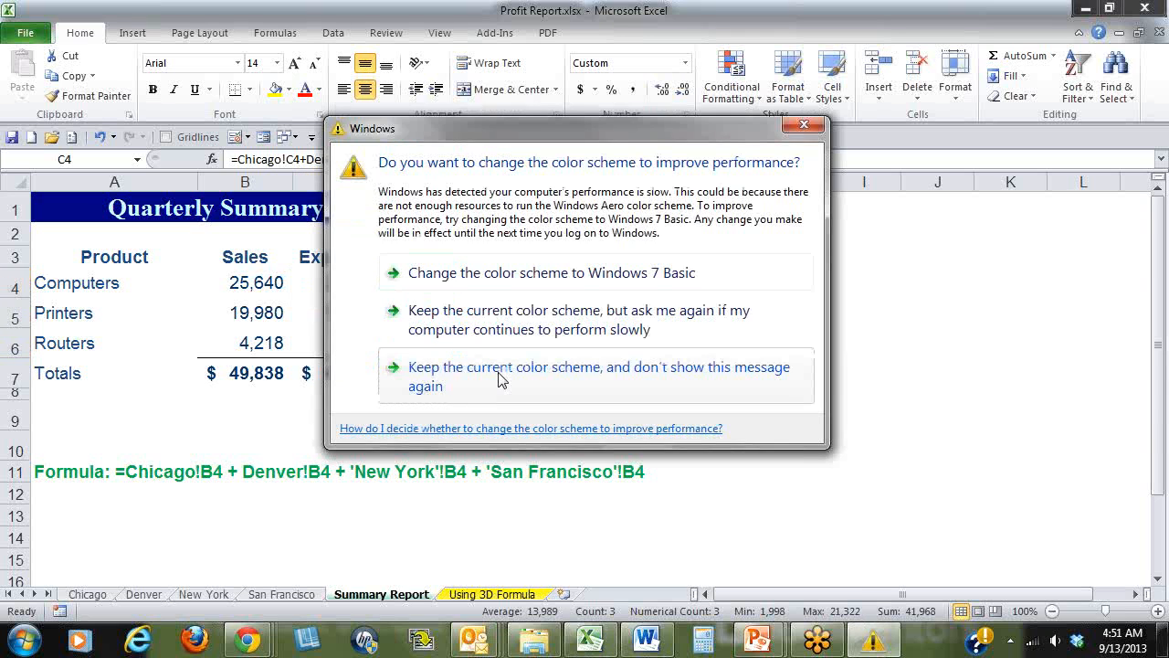
{"action": "left_click", "coordinate": [802, 125]}
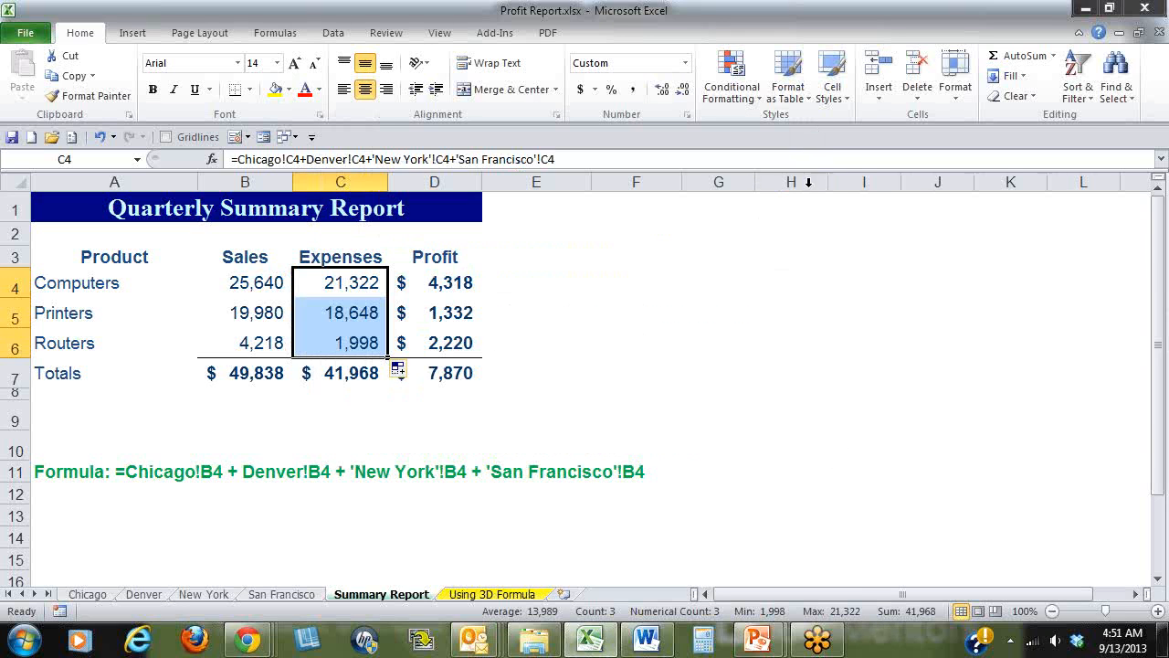
On the Using 3D Formula sheet, enter =SUM('Chicago:San Francisco'!B4) in B4 and fill it down to B7.
{"action": "left_click", "coordinate": [525, 599]}
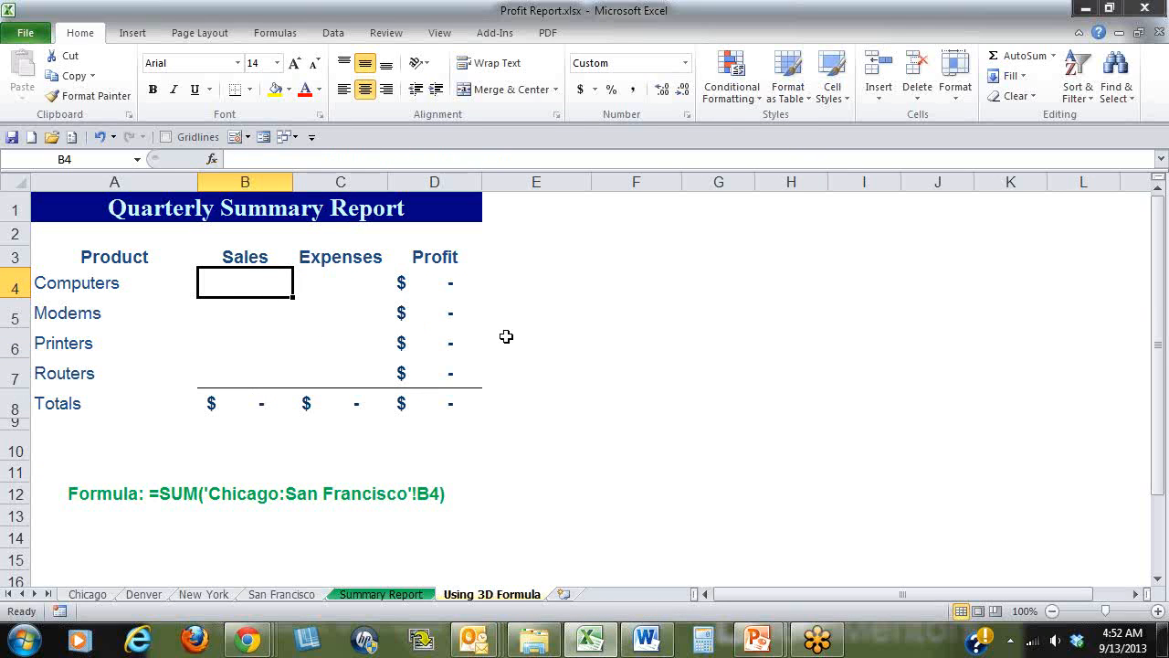
{"action": "type", "text": "="}
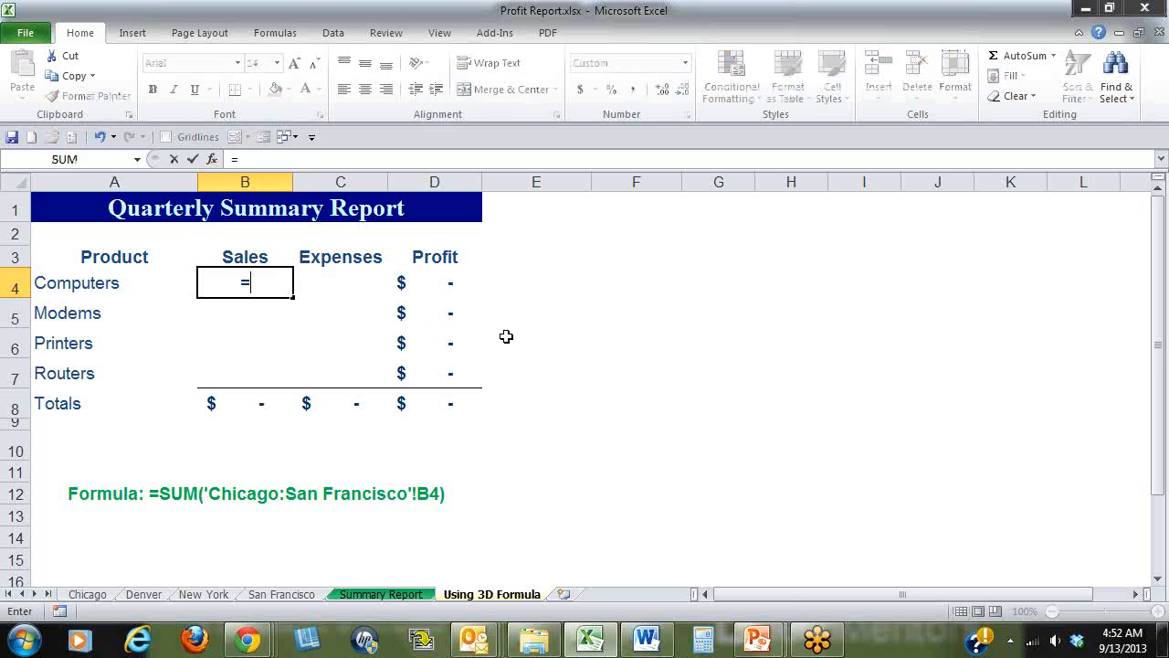
{"action": "type", "text": "sum"}
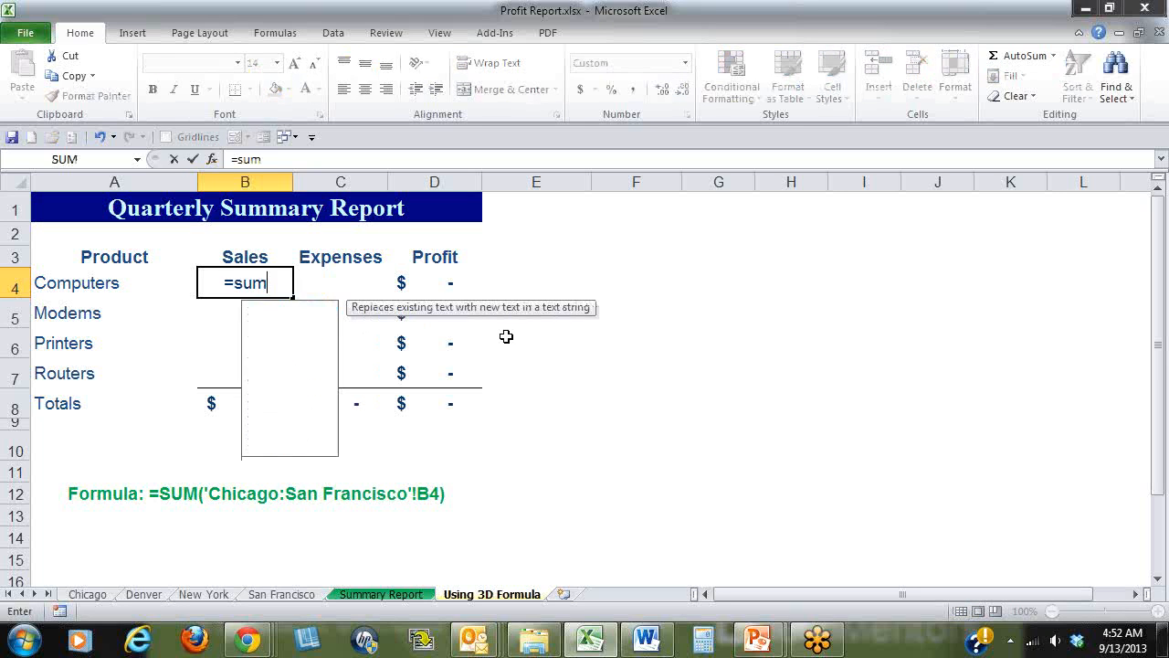
{"action": "type", "text": "("}
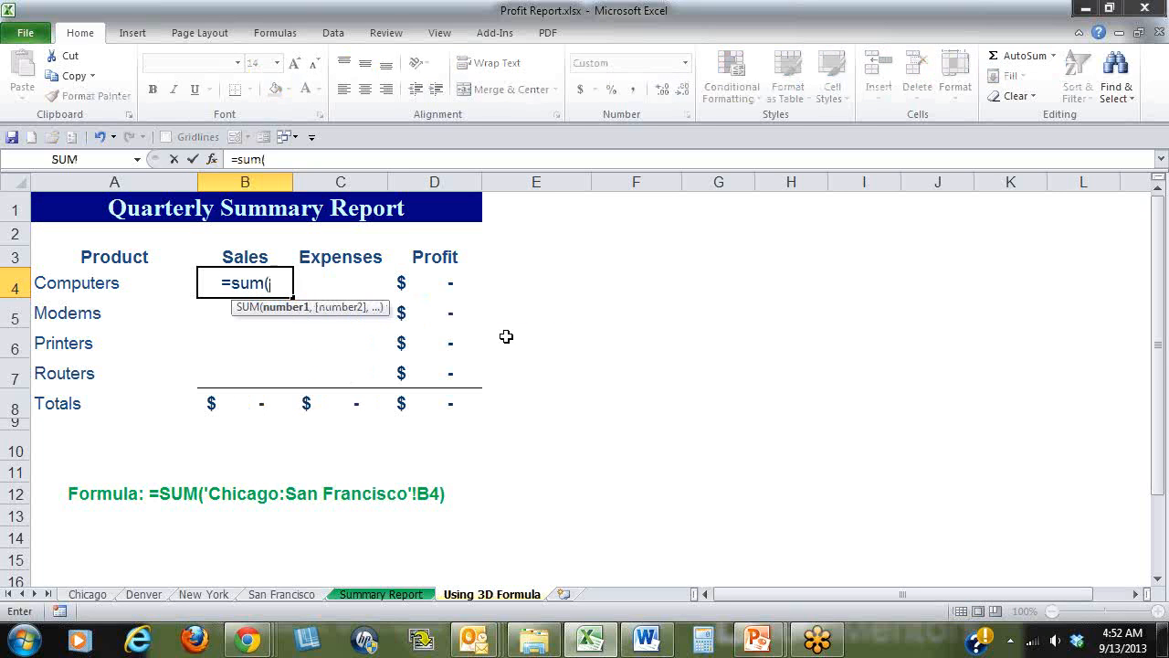
{"action": "left_click", "coordinate": [84, 595]}
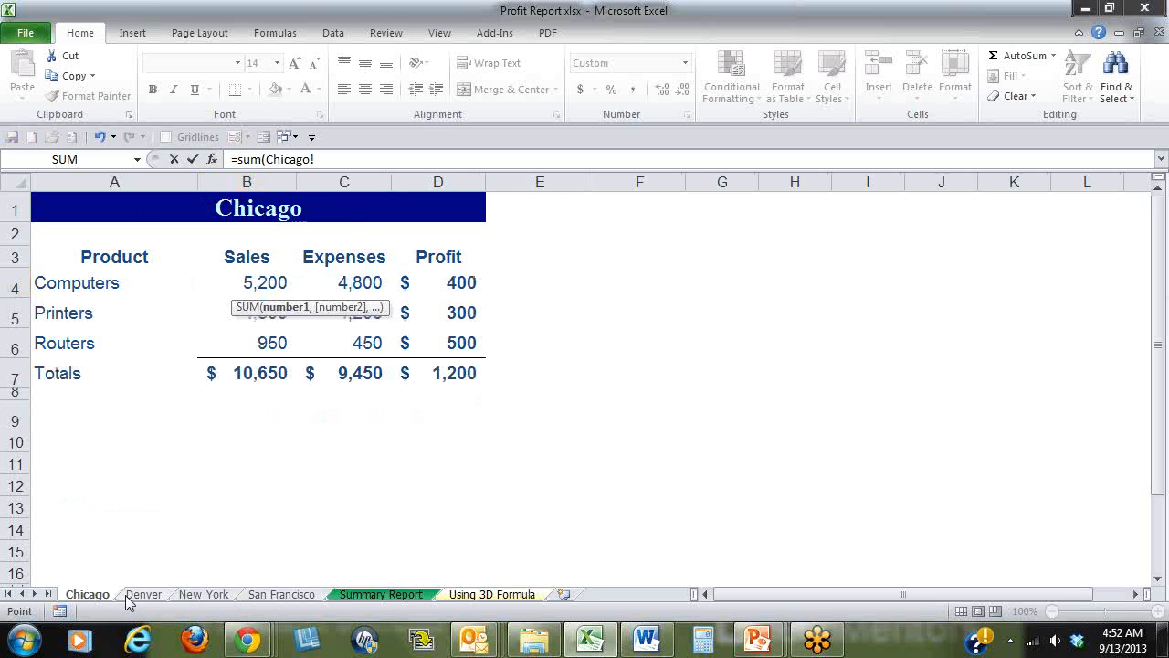
{"action": "left_click", "coordinate": [290, 595], "text": "shift"}
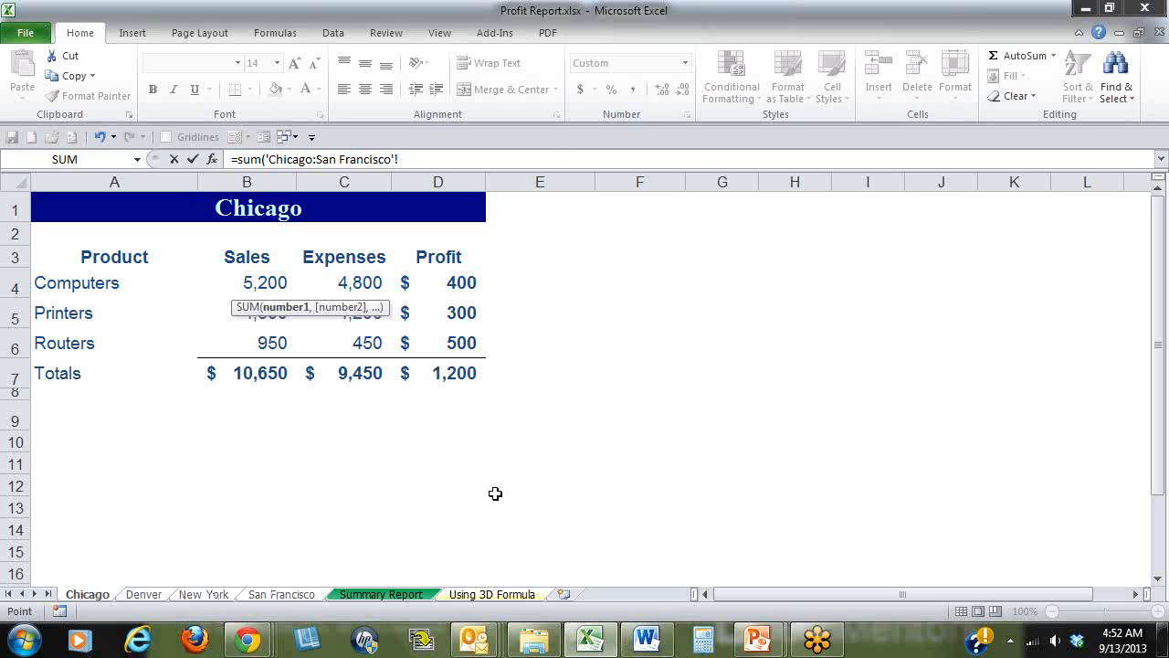
{"action": "left_click", "coordinate": [279, 284]}
{"action": "type", "text": ")"}
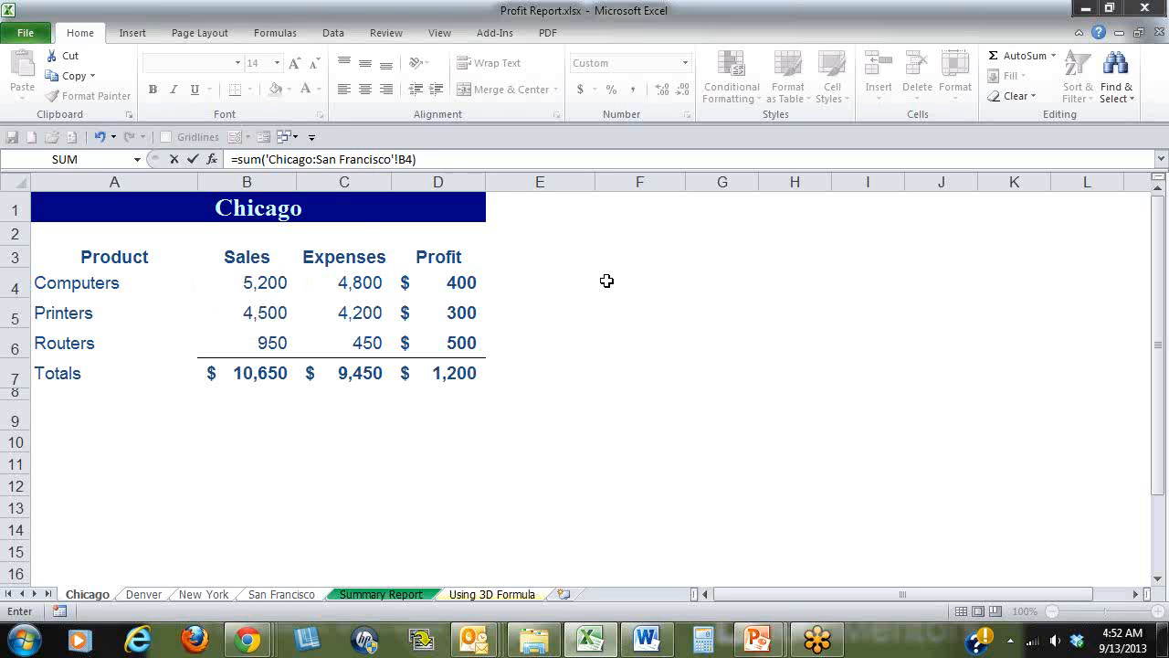
{"action": "key", "text": "Return"}
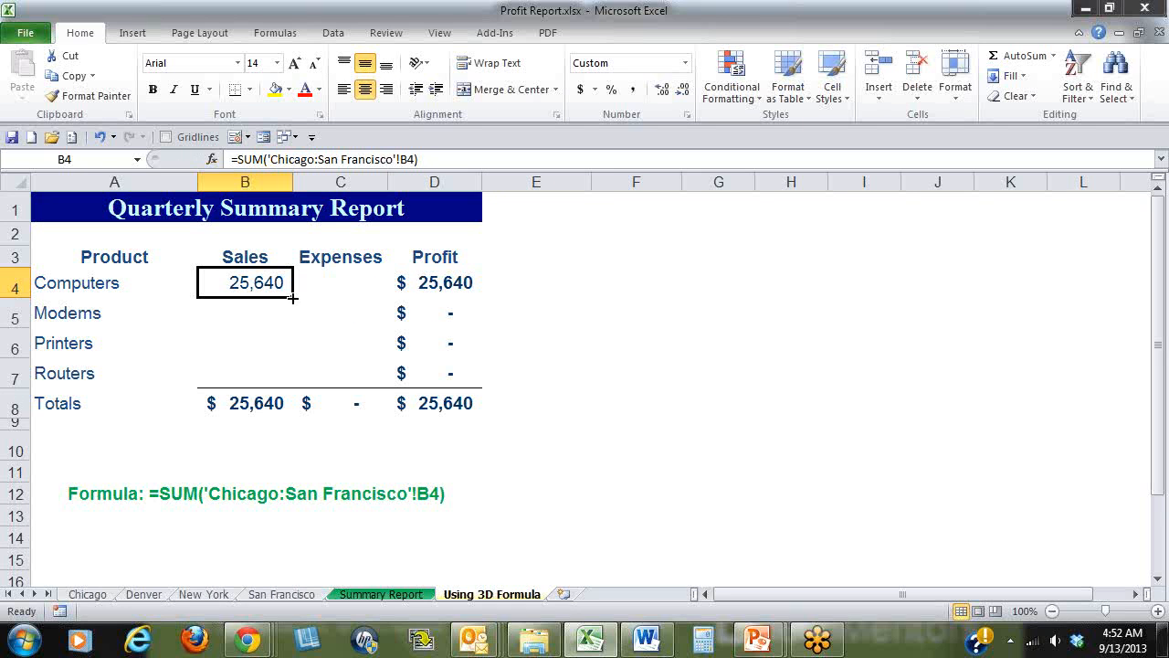
{"action": "left_click_drag", "start_coordinate": [293, 297], "coordinate": [295, 377]}
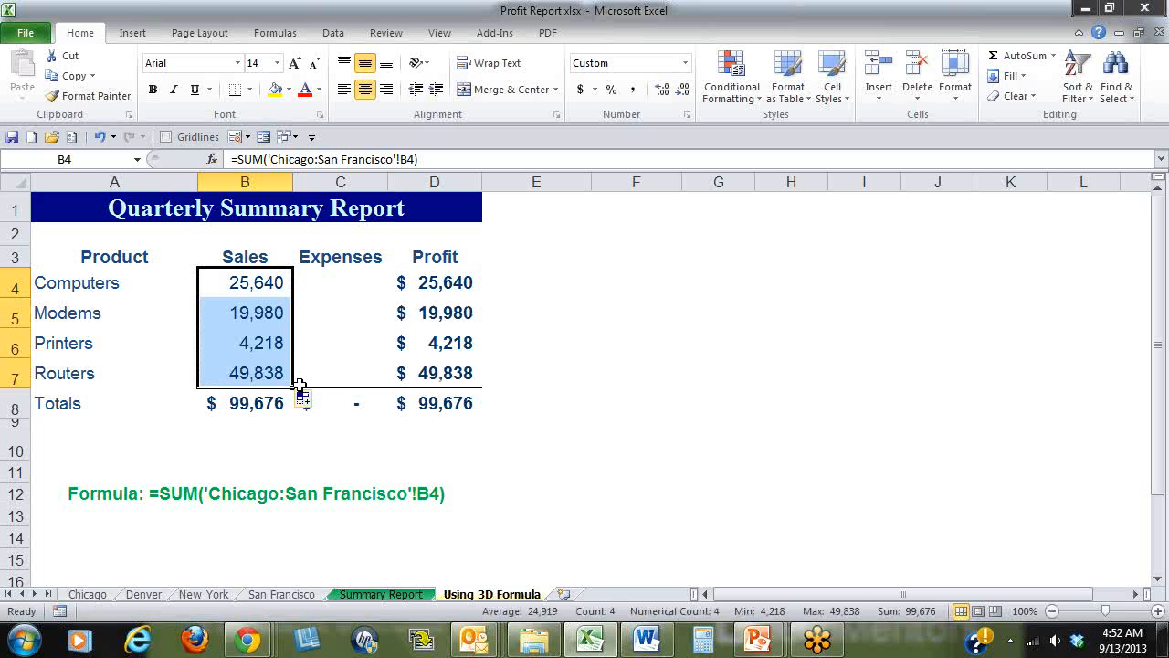
Enter =SUM('Chicago:San Francisco'!C4) in C4 of the Using 3D Formula sheet and fill it down to C7.
{"action": "left_click", "coordinate": [338, 286]}
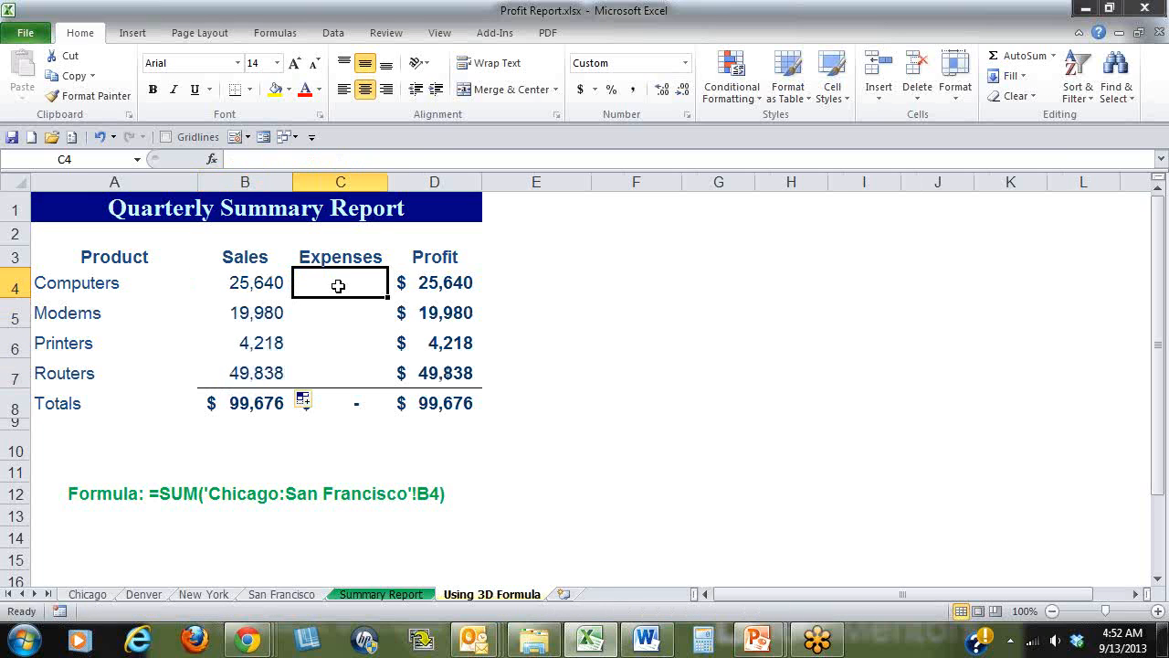
{"action": "type", "text": "=sum("}
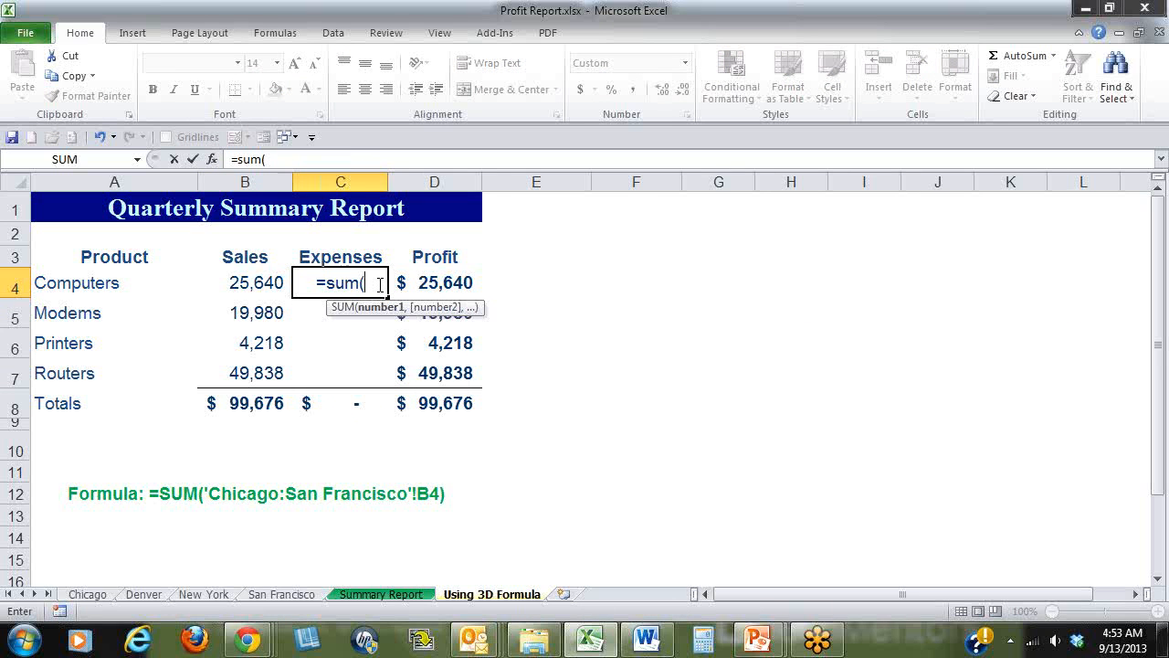
{"action": "left_click", "coordinate": [94, 600]}
{"action": "left_click", "coordinate": [280, 599], "text": "shift"}
{"action": "left_click", "coordinate": [357, 282]}
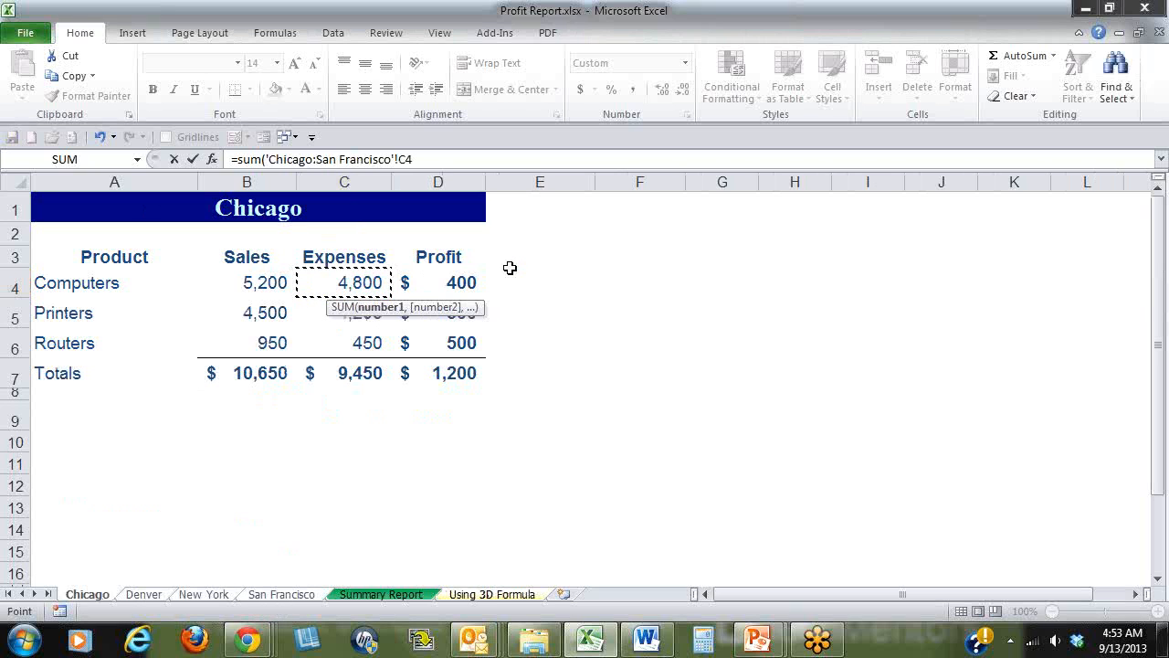
{"action": "type", "text": ")"}
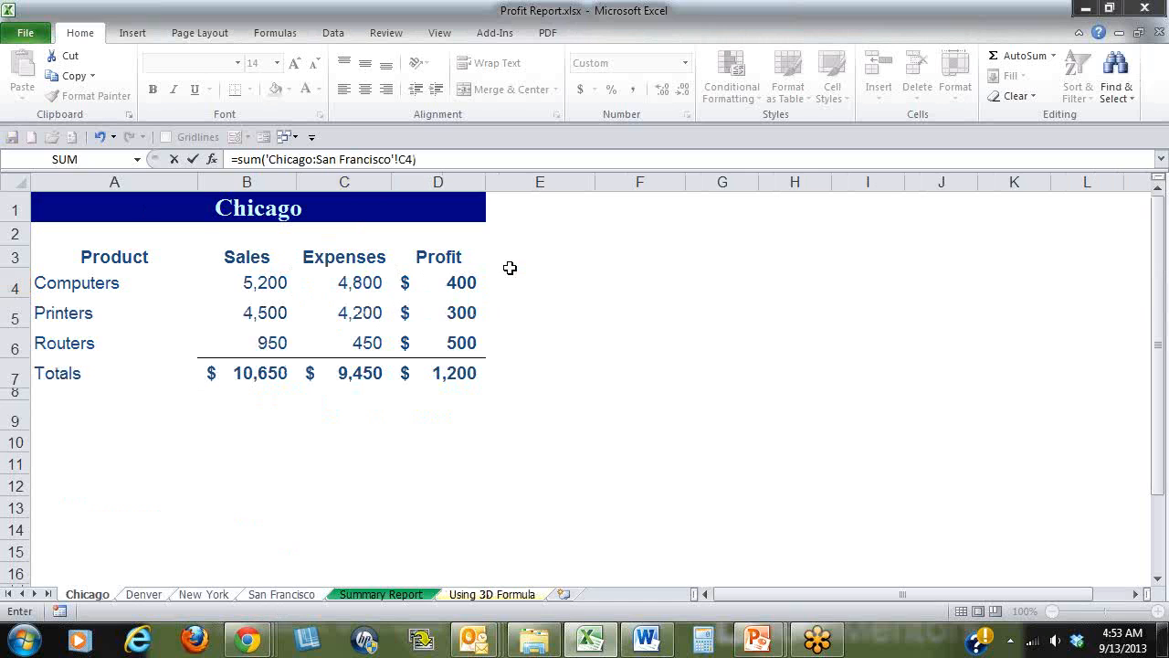
{"action": "key", "text": "ctrl+Return"}
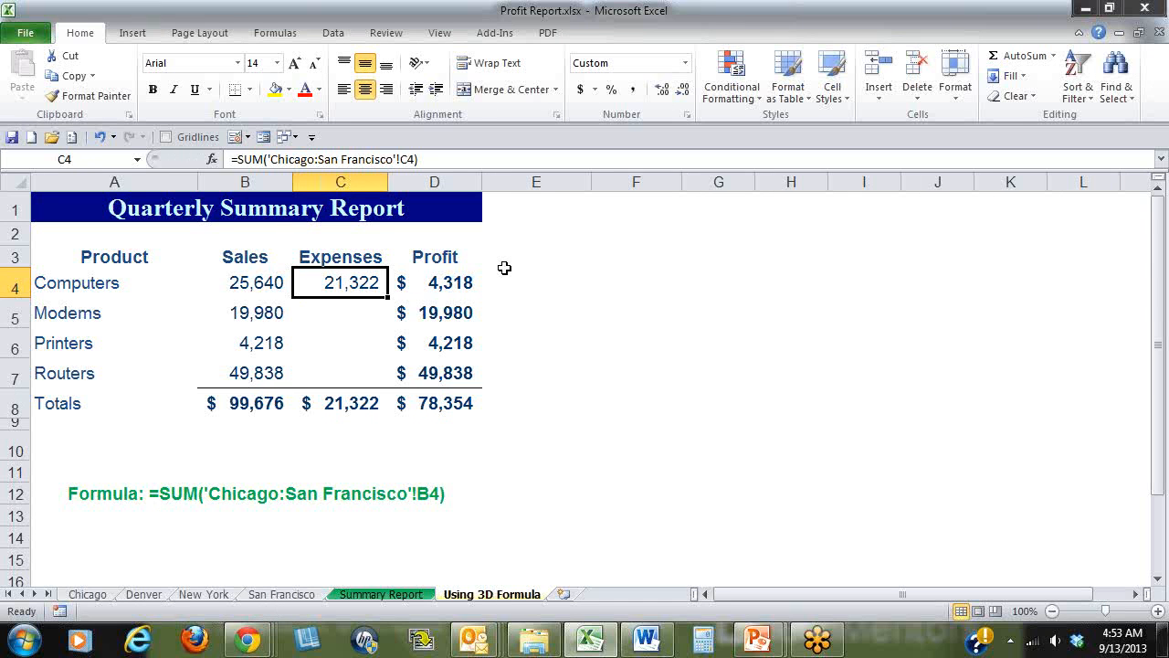
{"action": "double_click", "coordinate": [388, 297]}
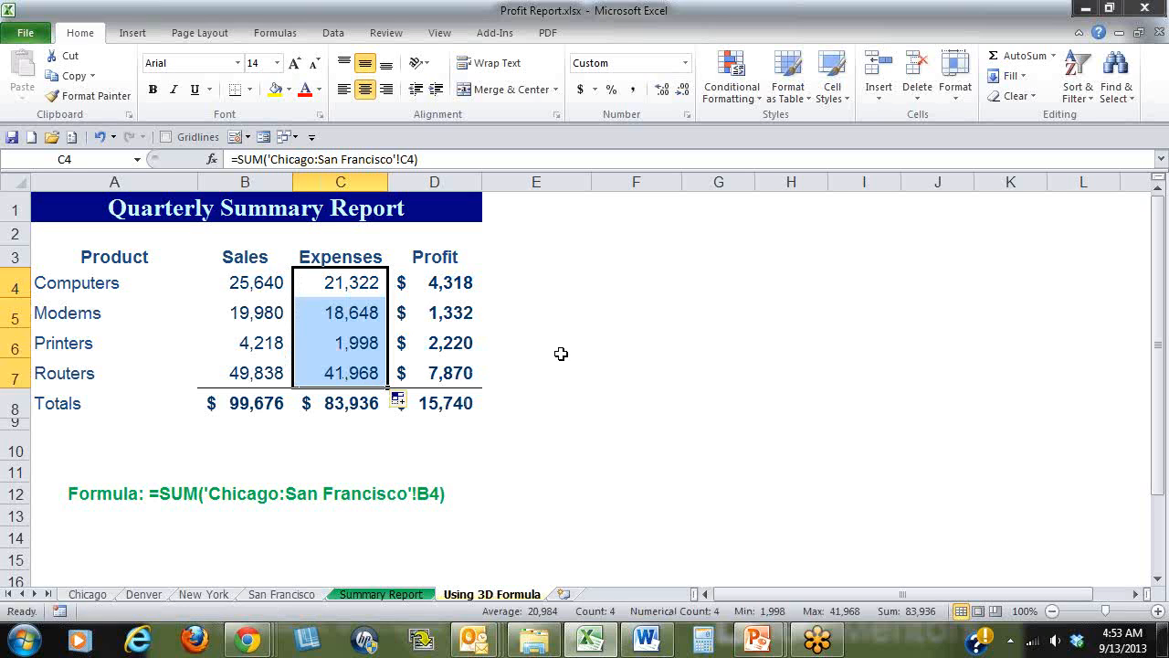
{"action": "left_click", "coordinate": [1166, 44]}
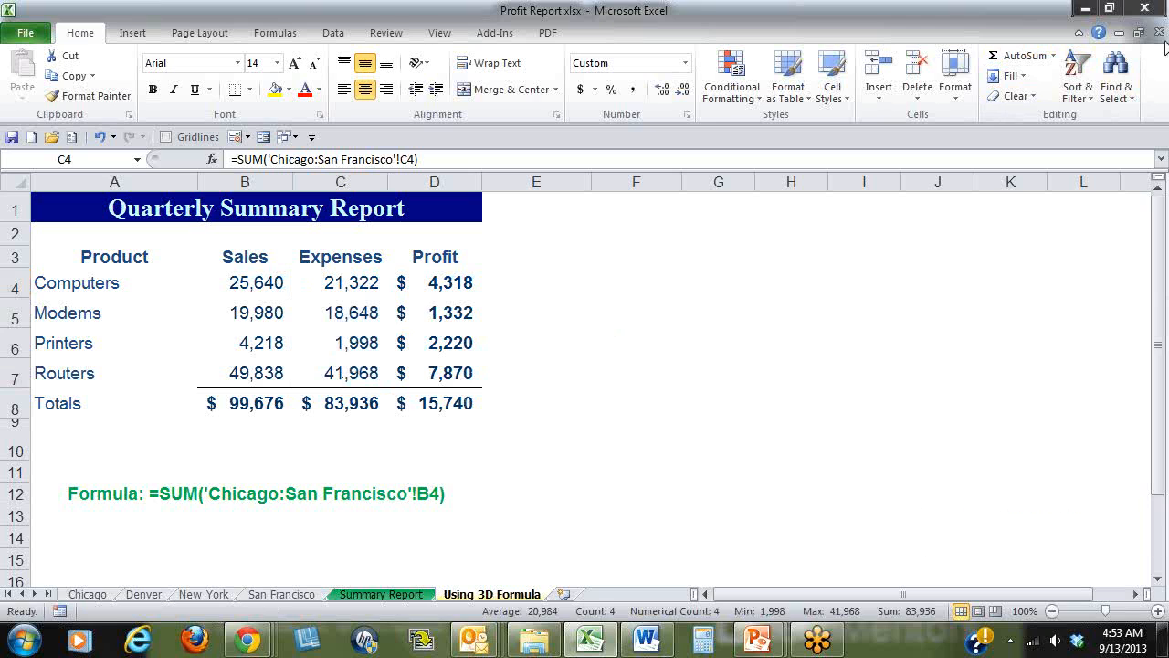